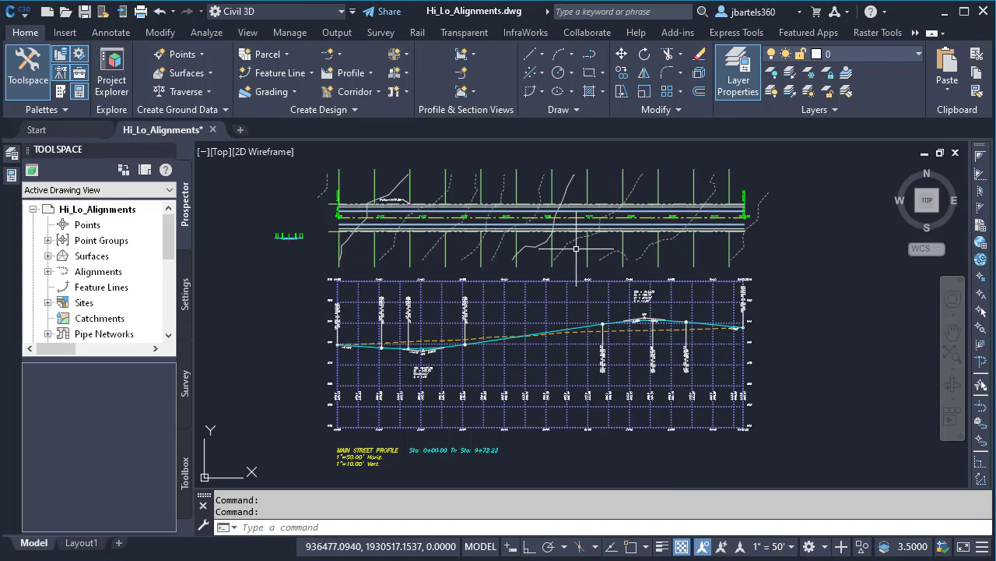
Step: Examine the Main Street alignment and its station labels in plan around stations 5+00 to 6+00
scroll(554, 230, up, 7)
middle_drag(552, 230, 552, 402)
scroll(542, 315, up, 3)
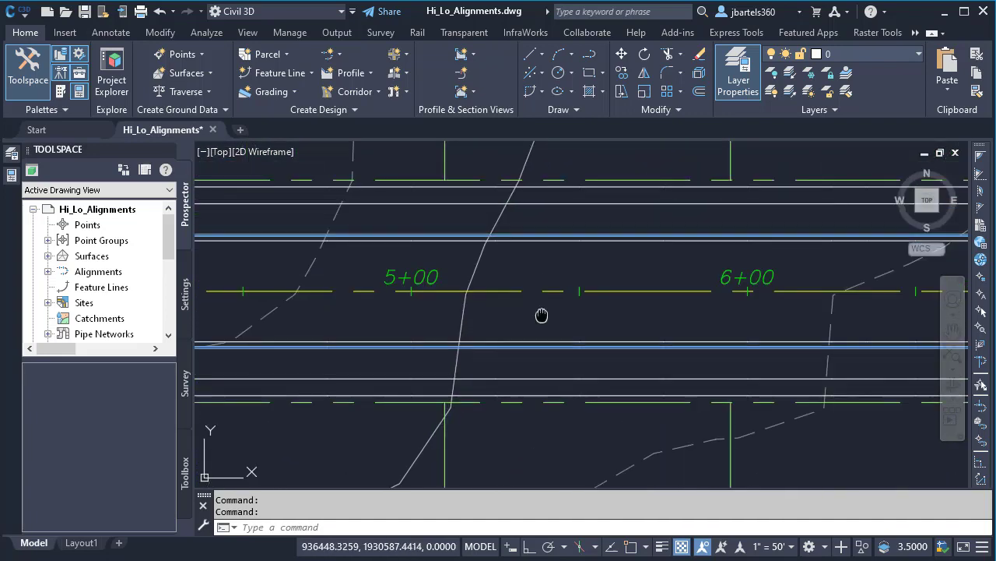
middle_drag(542, 314, 545, 337)
mouse_move(551, 314)
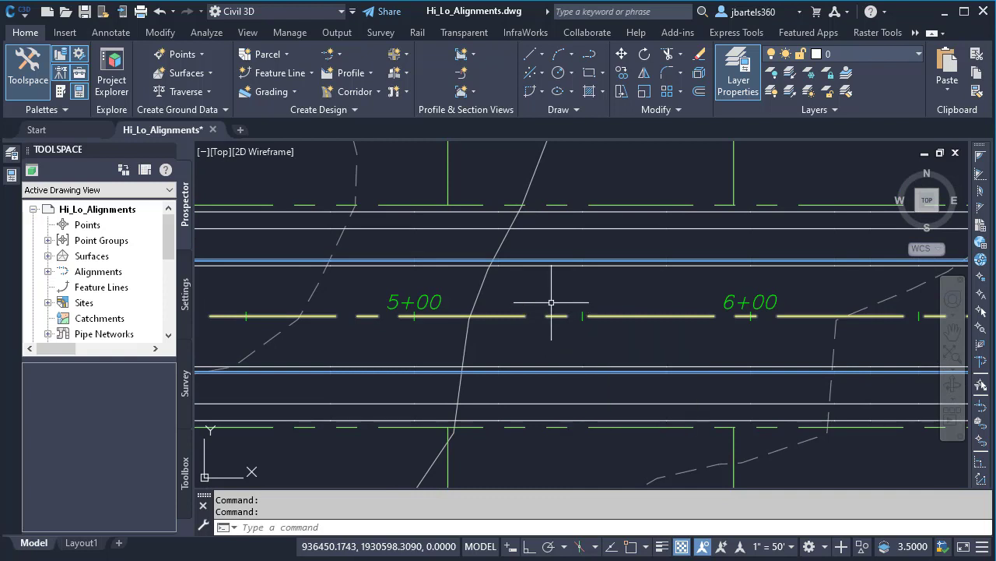
mouse_move(553, 263)
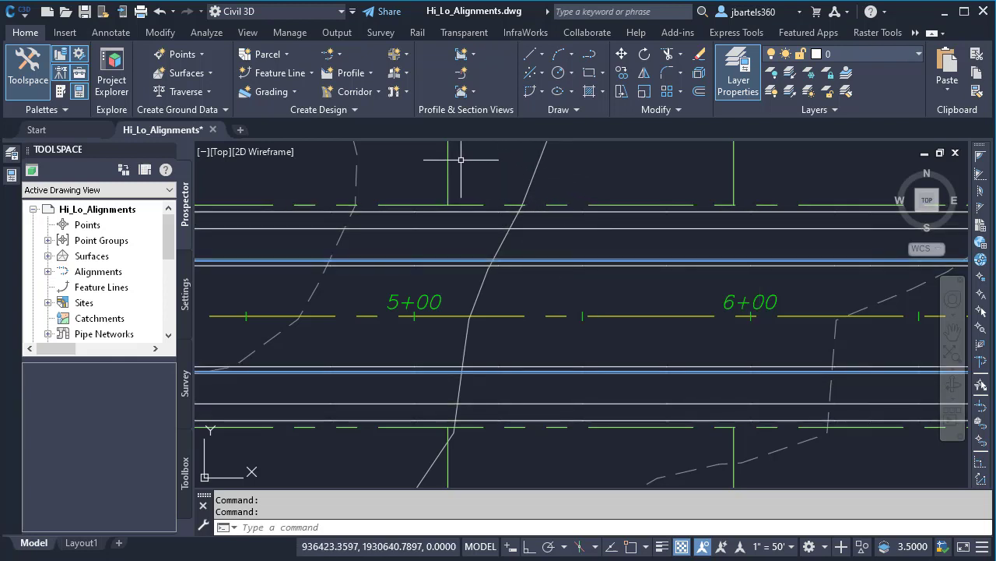
scroll(494, 276, down, 3)
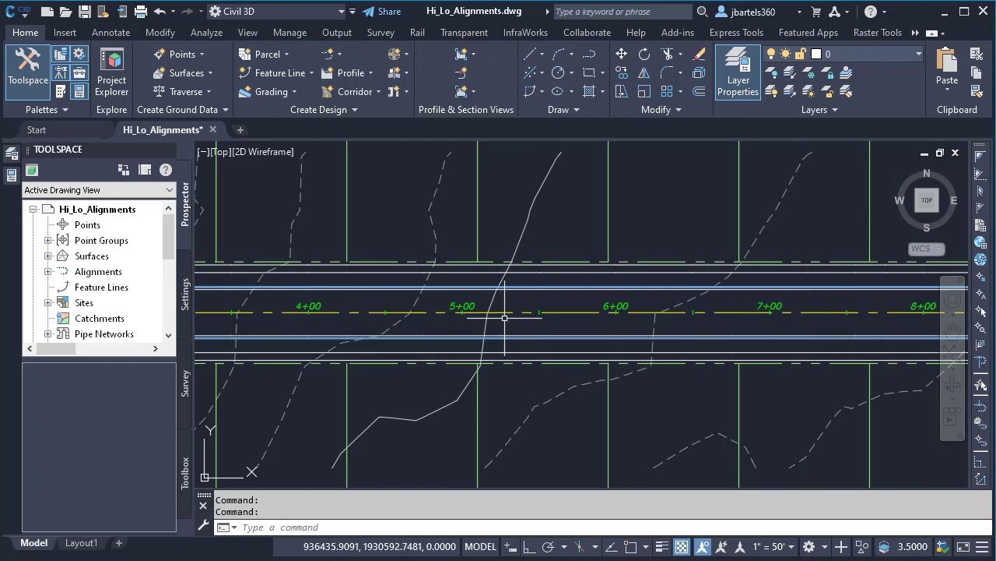
Step: Examine the Main Street FG profile, reading the high point and low point labels on its crest and sag curves
mouse_move(503, 314)
middle_down()
mouse_move(534, 356)
mouse_move(538, 384)
middle_up()
scroll(538, 385, up, 3)
scroll(552, 291, down, 2)
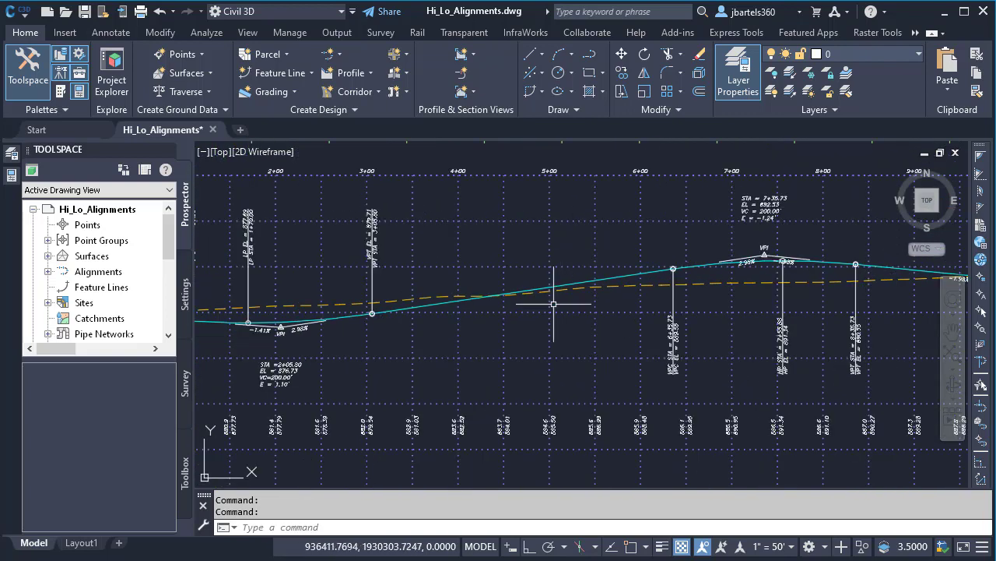
middle_drag(522, 334, 580, 334)
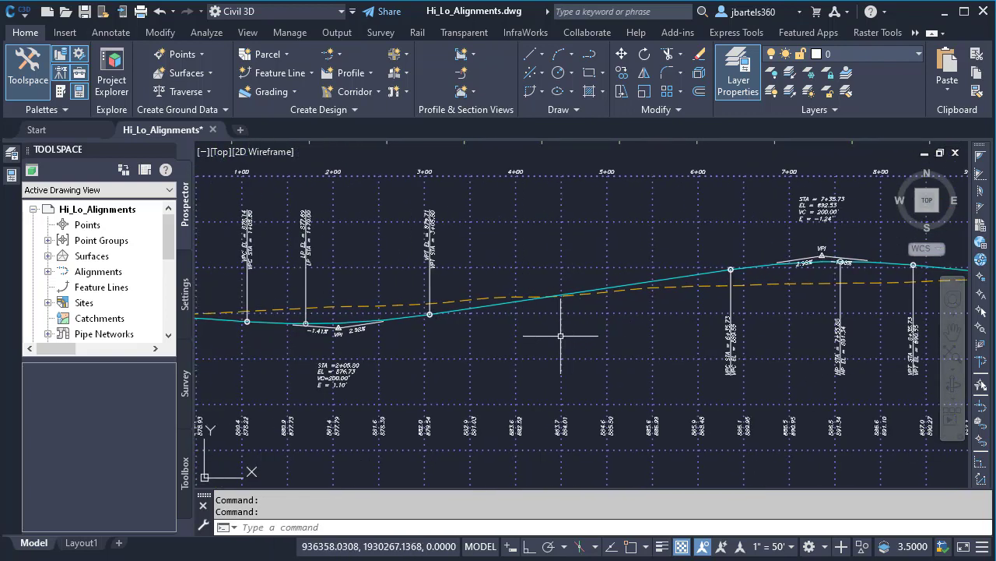
mouse_move(460, 300)
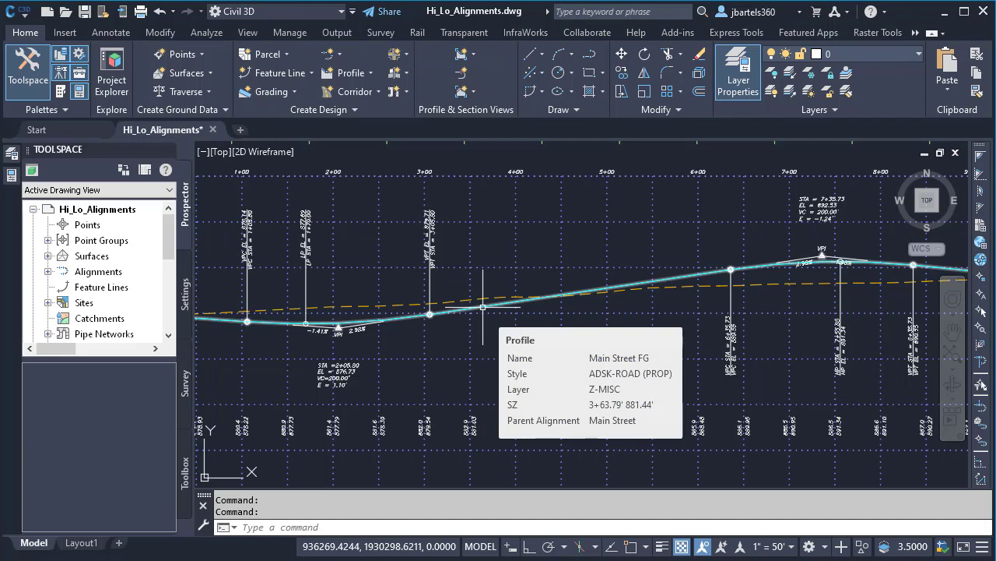
middle_drag(730, 301, 375, 305)
scroll(436, 288, up, 3)
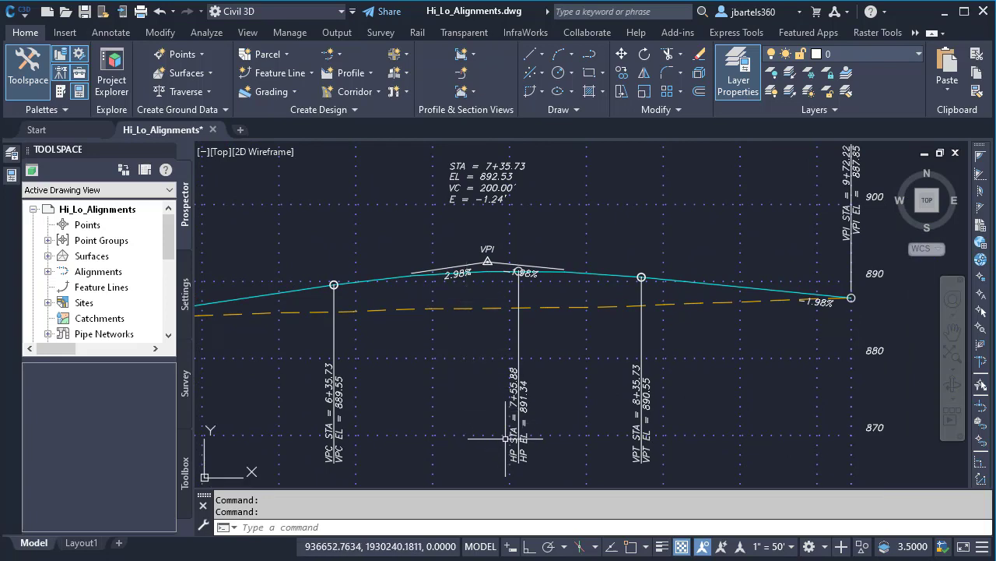
scroll(498, 430, up, 4)
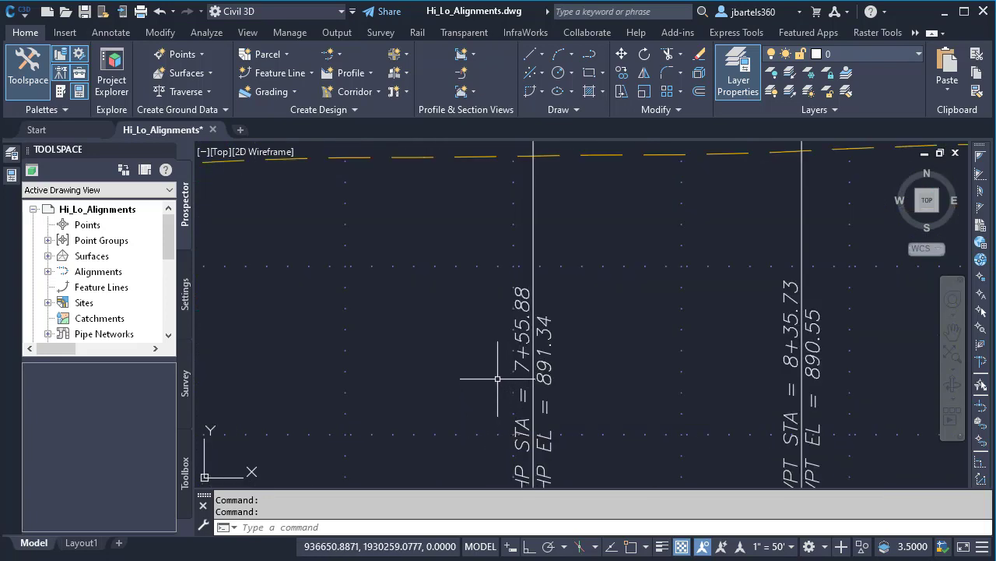
scroll(498, 379, down, 5)
scroll(378, 379, up, 2)
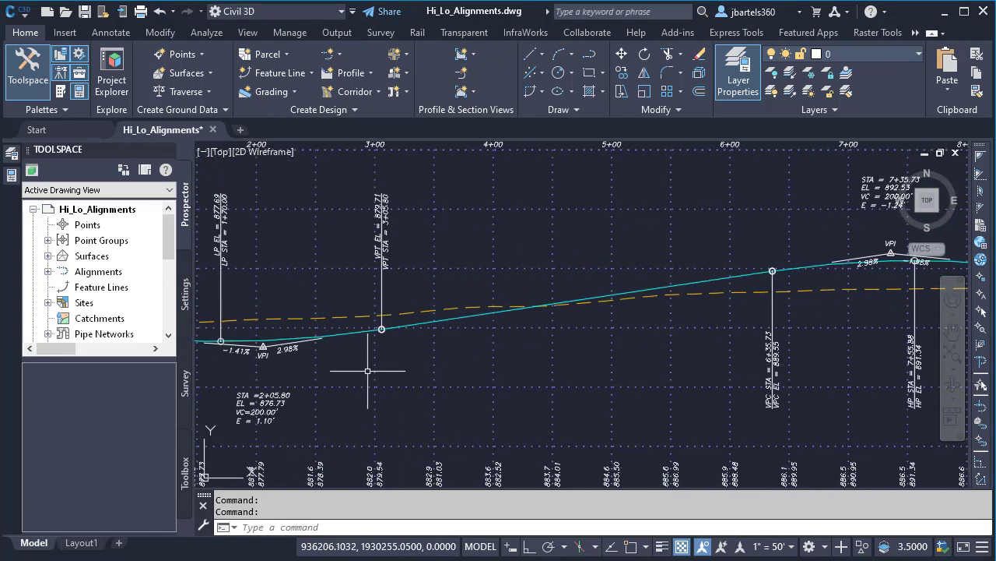
middle_drag(378, 378, 547, 366)
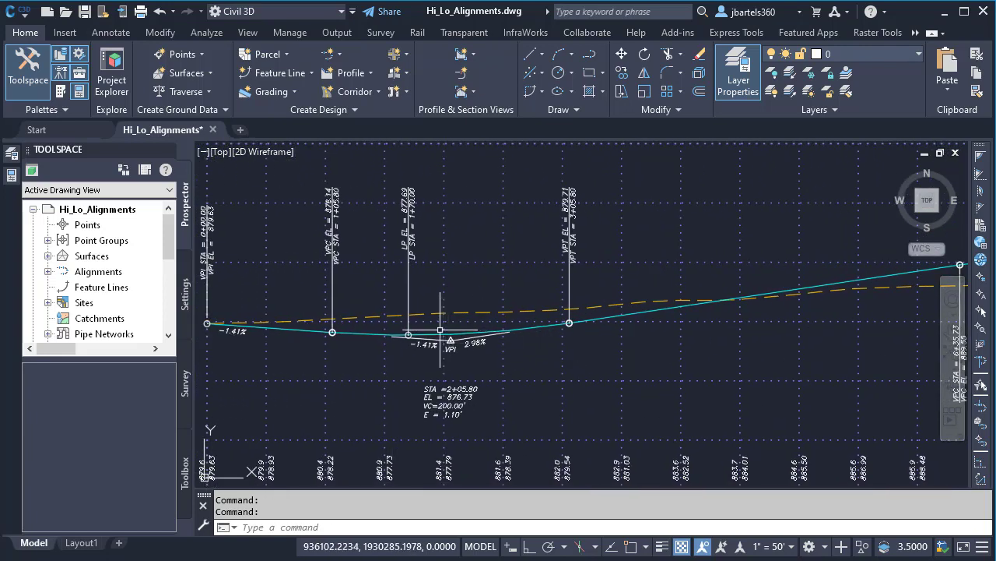
scroll(421, 207, up, 5)
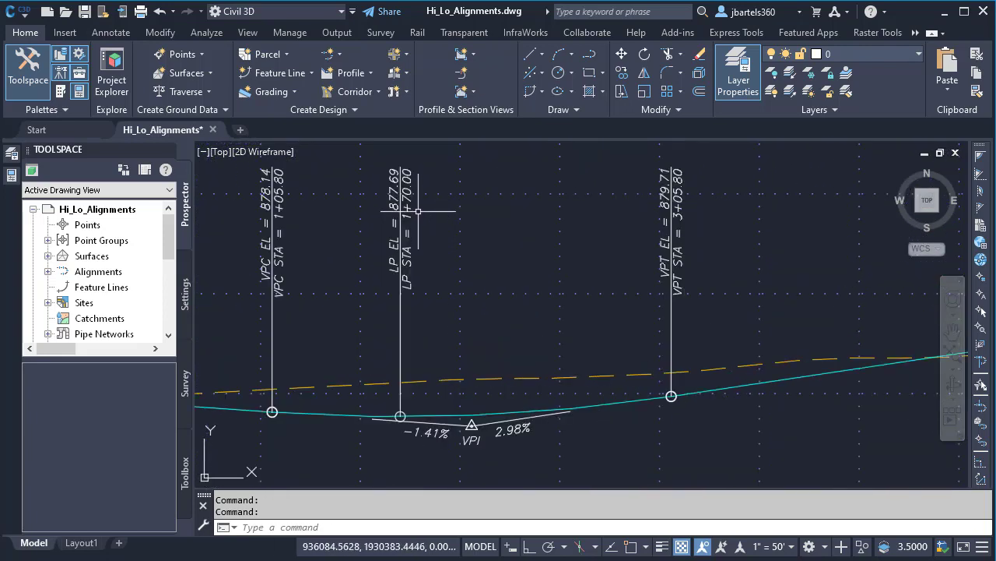
middle_drag(421, 206, 447, 267)
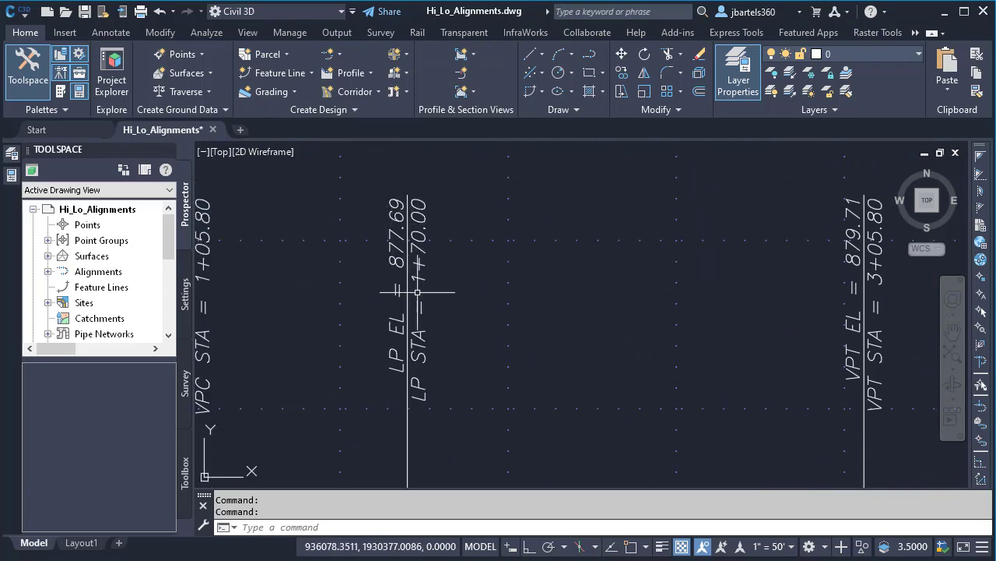
scroll(444, 274, down, 5)
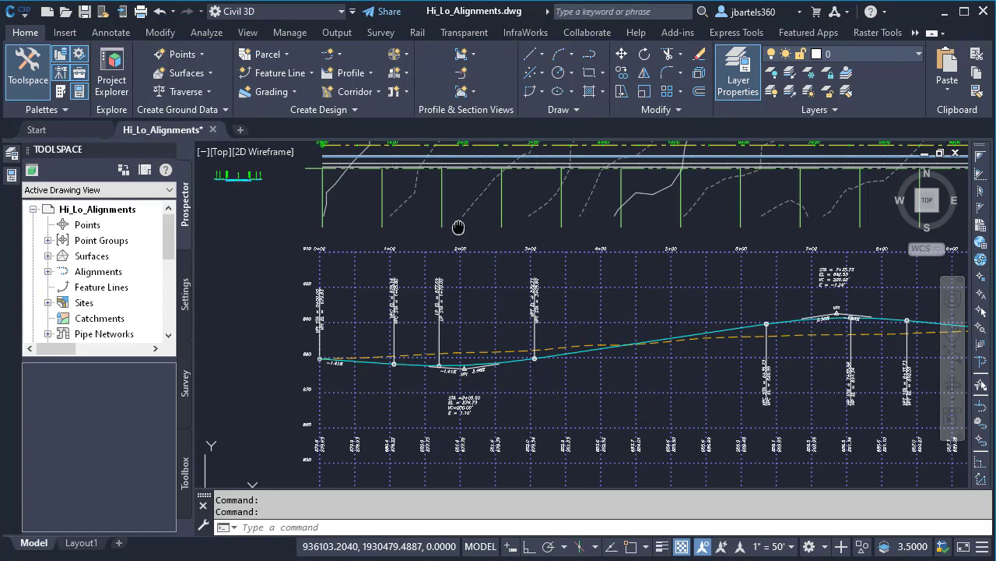
Step: Inspect the manually placed station note on the Main Street plan that marks the profile's low point
middle_drag(456, 226, 458, 351)
scroll(457, 243, up, 6)
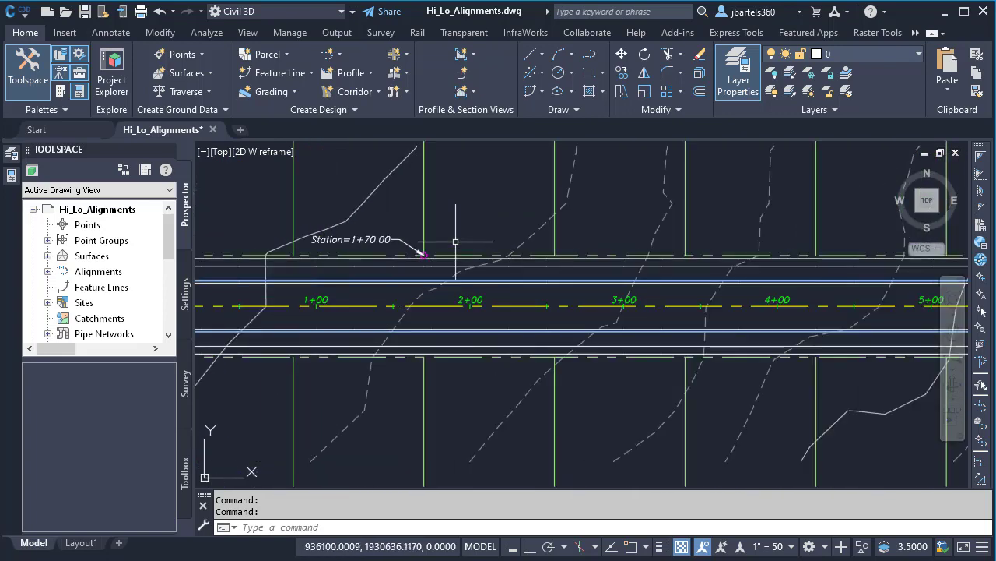
mouse_move(449, 242)
middle_down()
mouse_move(520, 240)
mouse_move(511, 237)
middle_up()
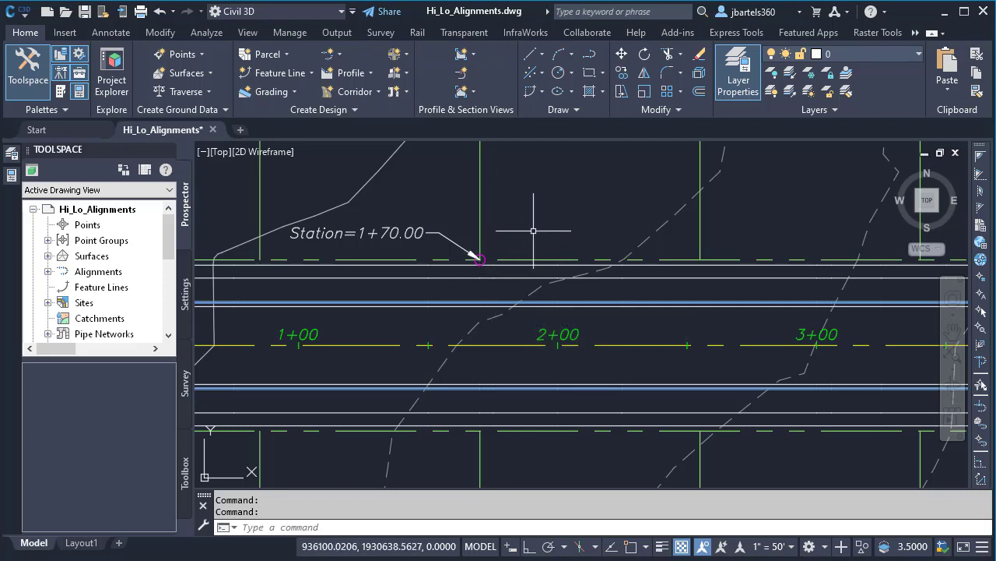
Step: Try moving the sag curve's VPI on the Main Street FG profile to a higher station, and undo the grip edit
scroll(501, 296, down, 3)
mouse_move(502, 324)
middle_down()
mouse_move(537, 415)
mouse_move(525, 263)
middle_up()
scroll(524, 356, down, 3)
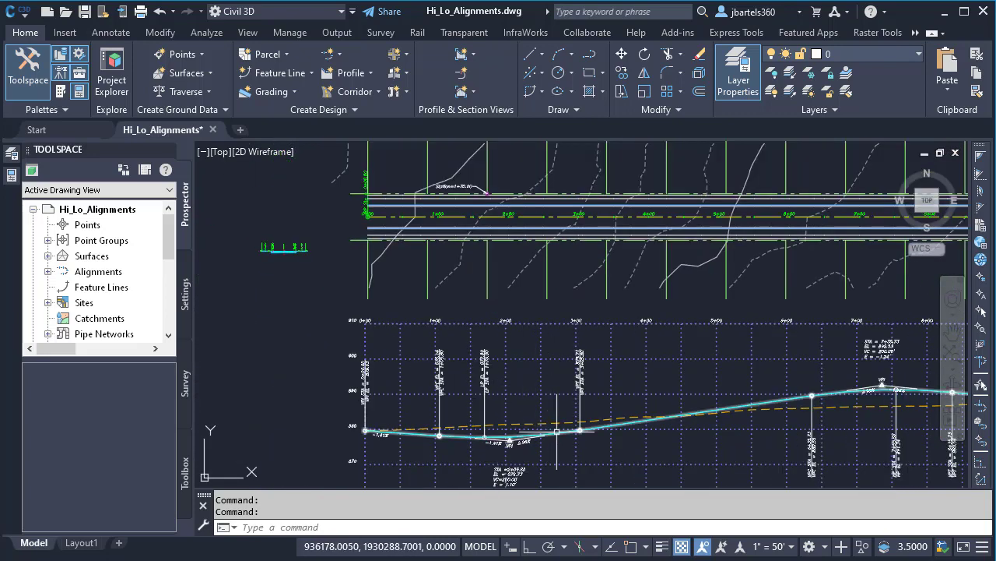
click(555, 432)
click(511, 440)
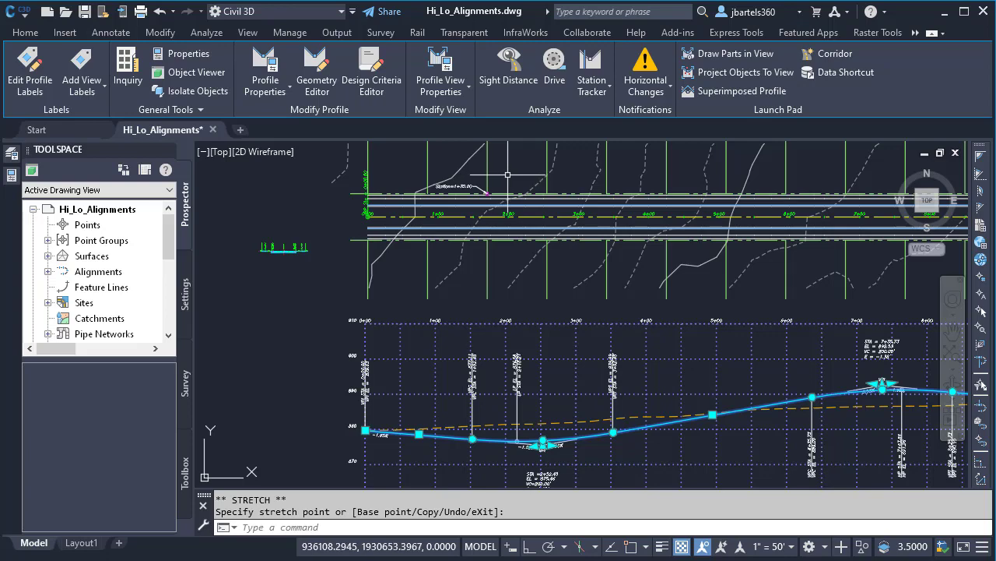
key(Escape)
key(ctrl+z)
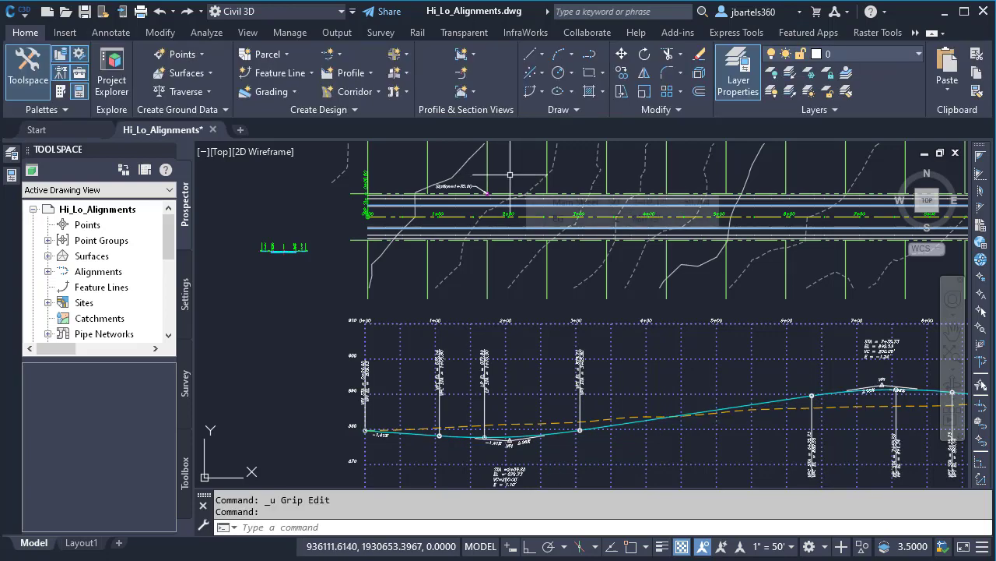
Step: Edit the Main Street alignment's labels and start adding Profile Geometry Points labels in the Standard style
scroll(495, 212, up, 3)
scroll(495, 212, up, 2)
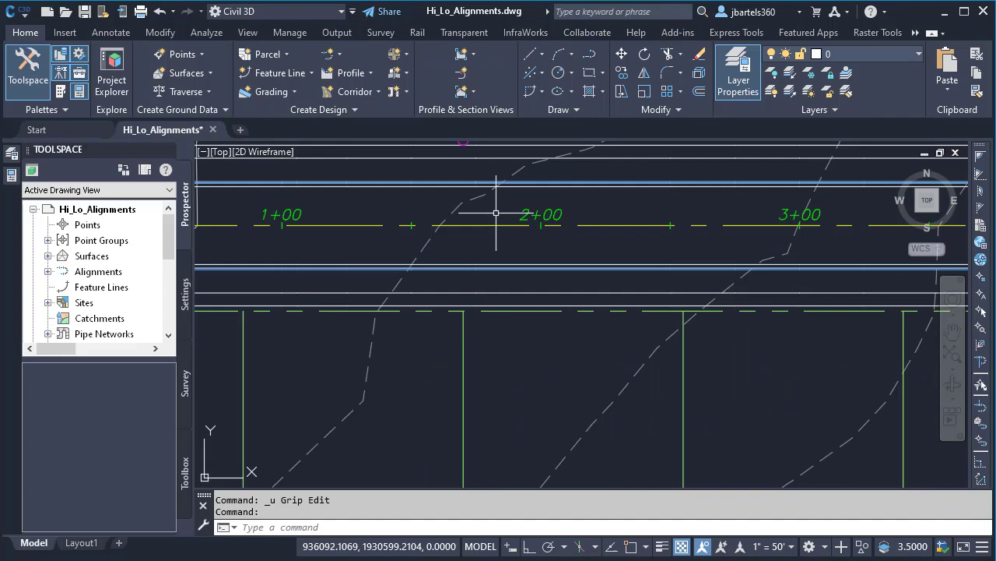
mouse_move(494, 211)
middle_down()
mouse_move(507, 236)
mouse_move(508, 307)
middle_up()
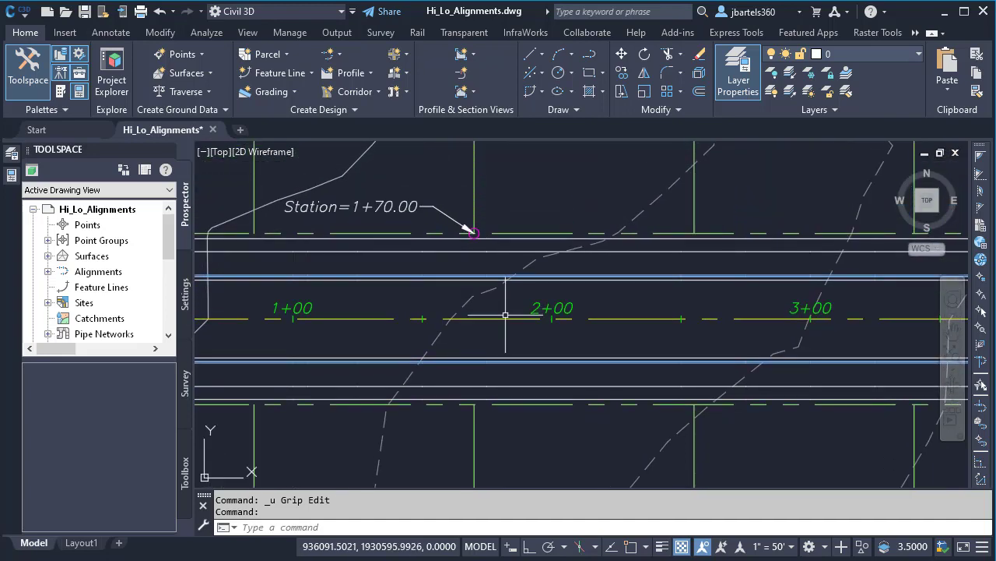
click(508, 315)
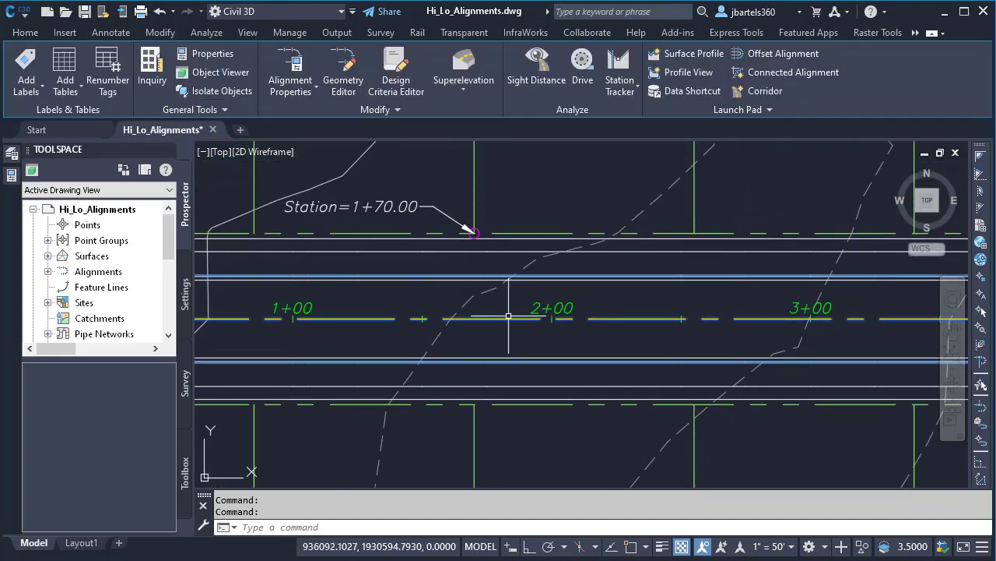
right_click(549, 161)
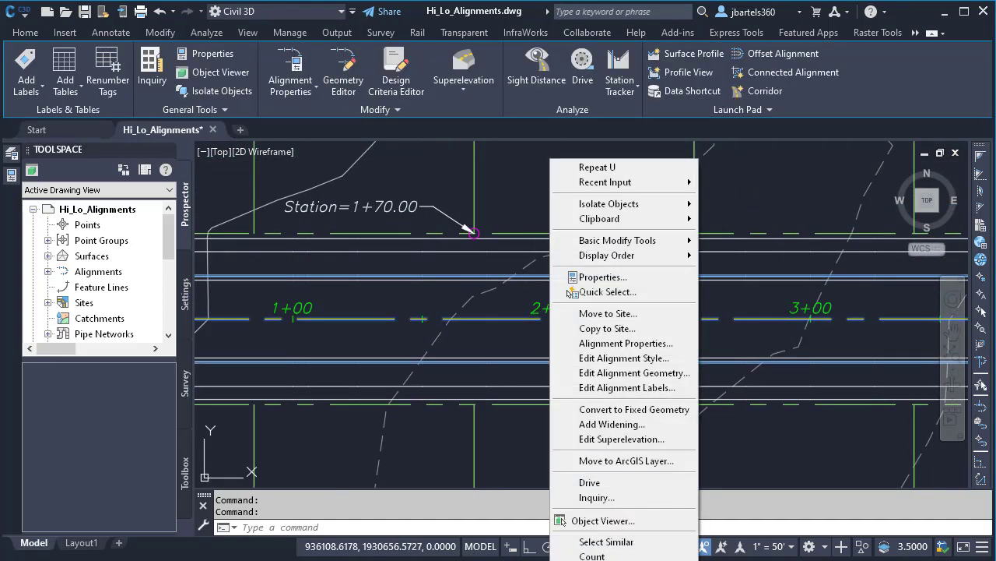
click(567, 388)
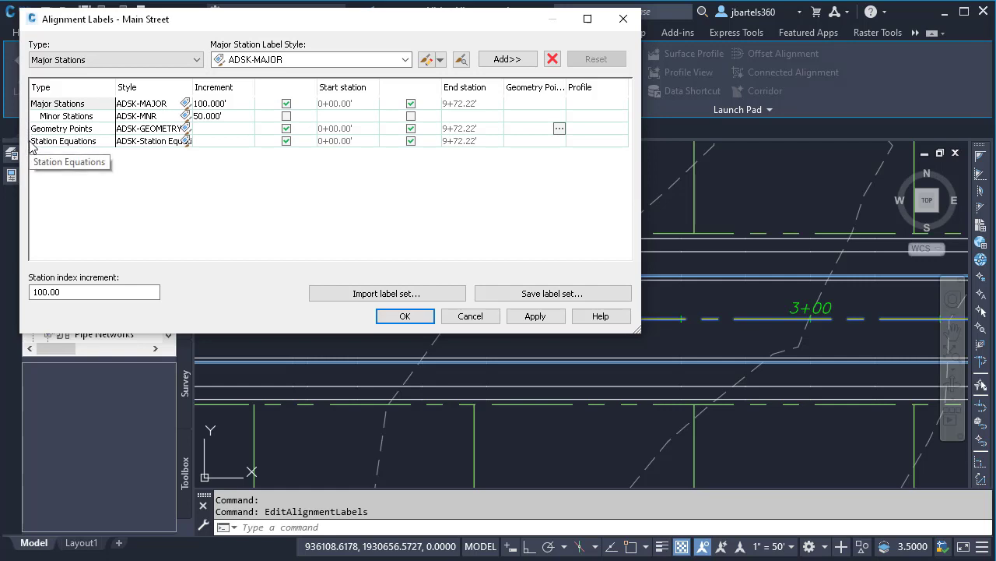
click(163, 66)
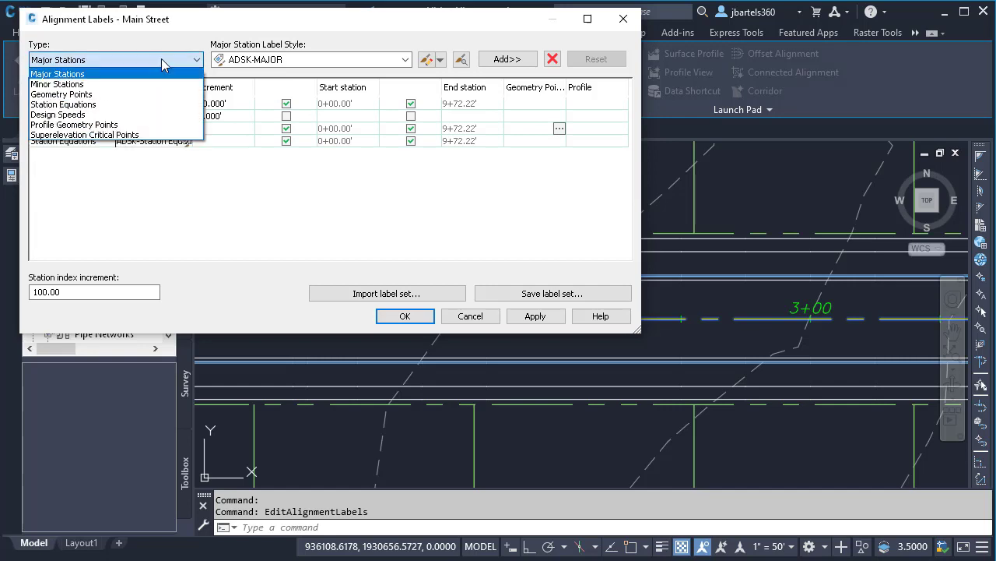
click(119, 127)
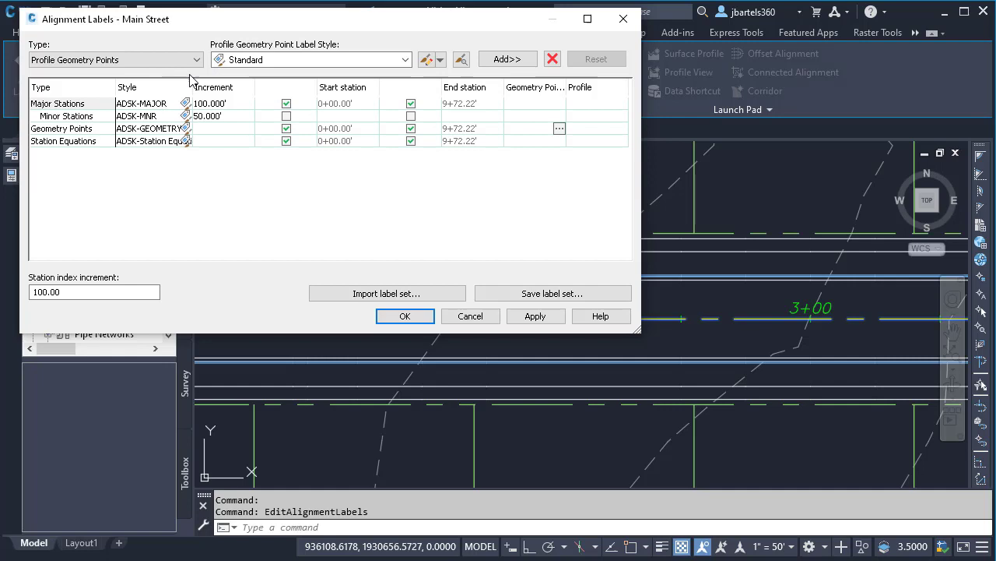
click(405, 60)
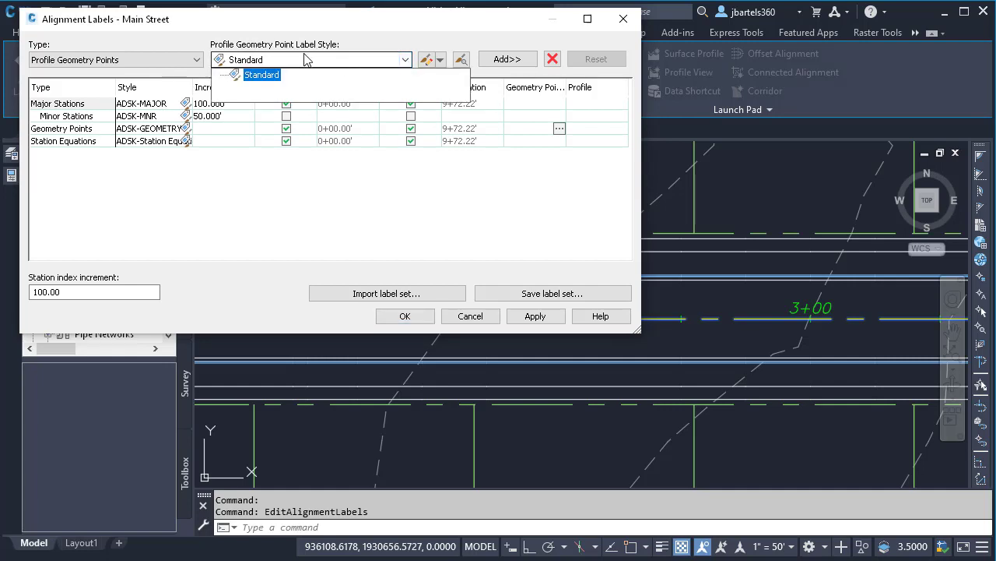
click(405, 60)
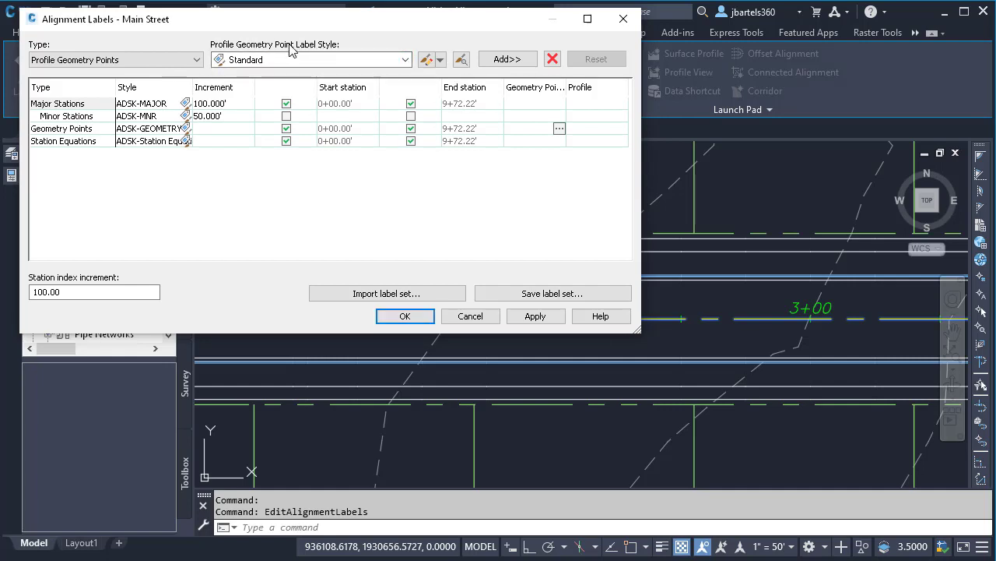
click(507, 62)
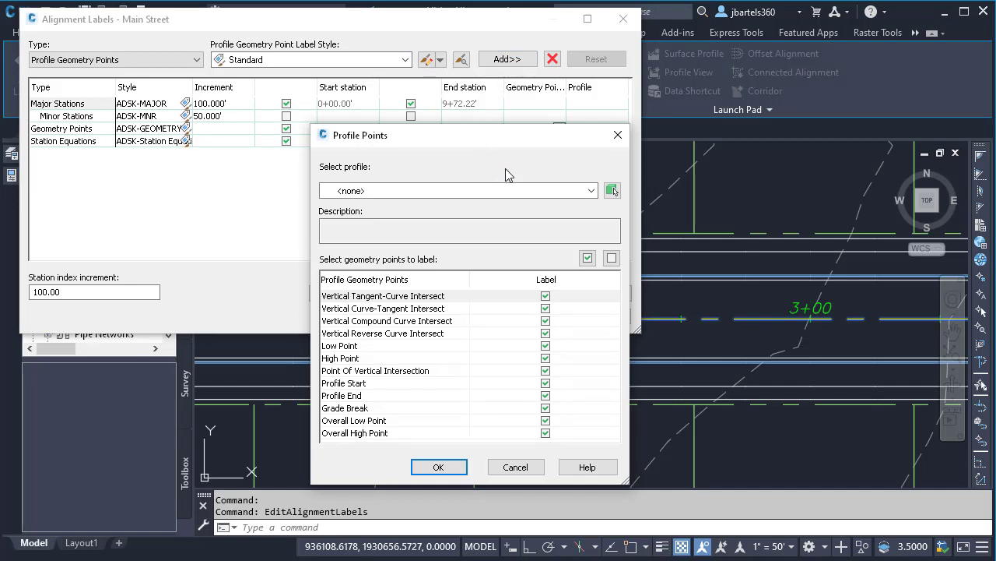
Step: Label only the Low Point and High Point of the Main Street FG profile and apply the alignment label set
click(591, 190)
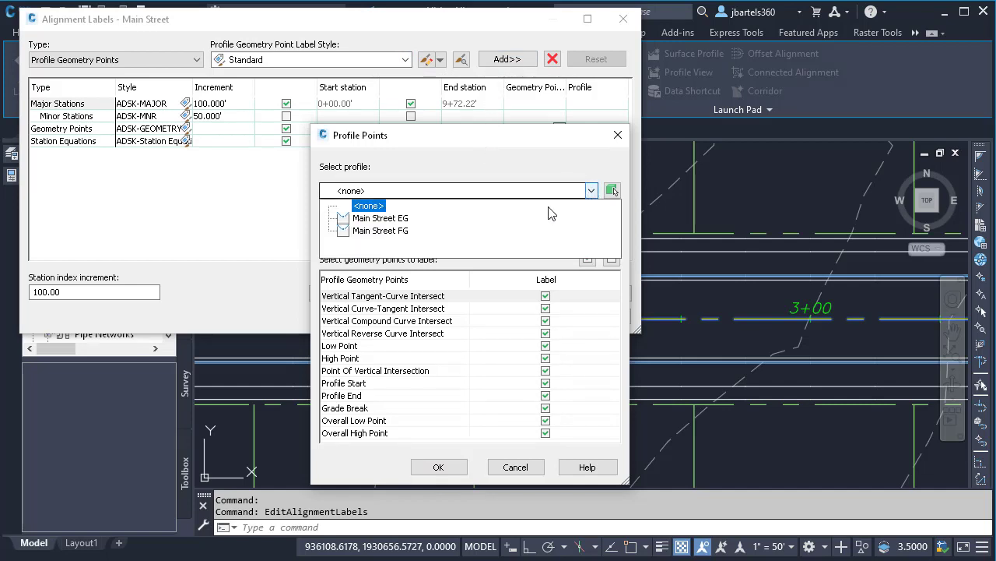
click(407, 231)
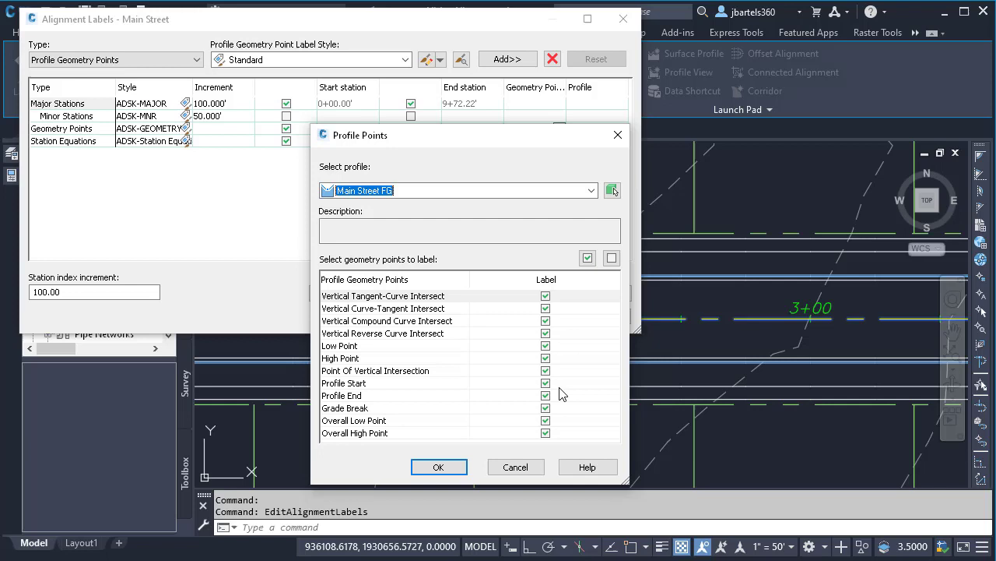
click(612, 259)
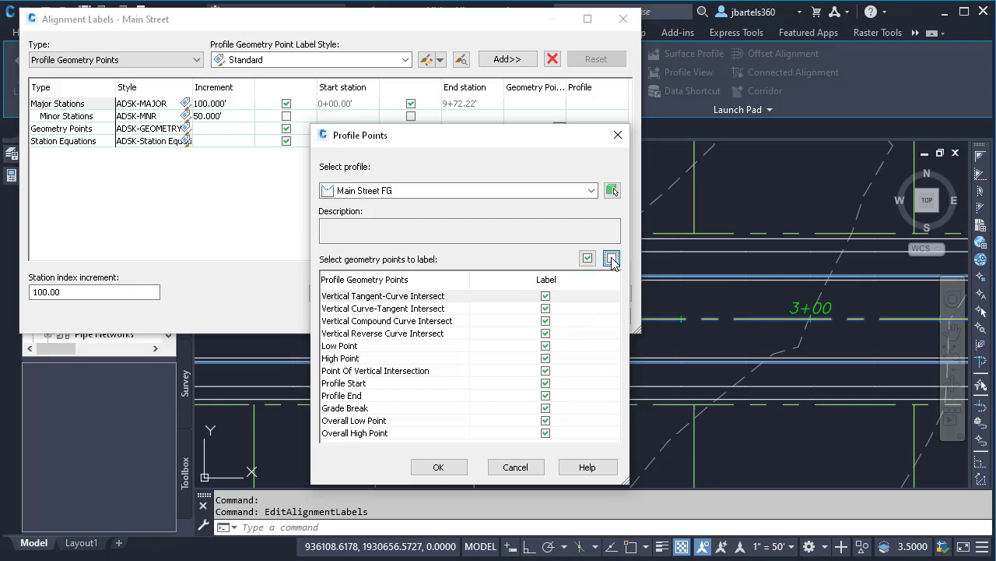
click(546, 347)
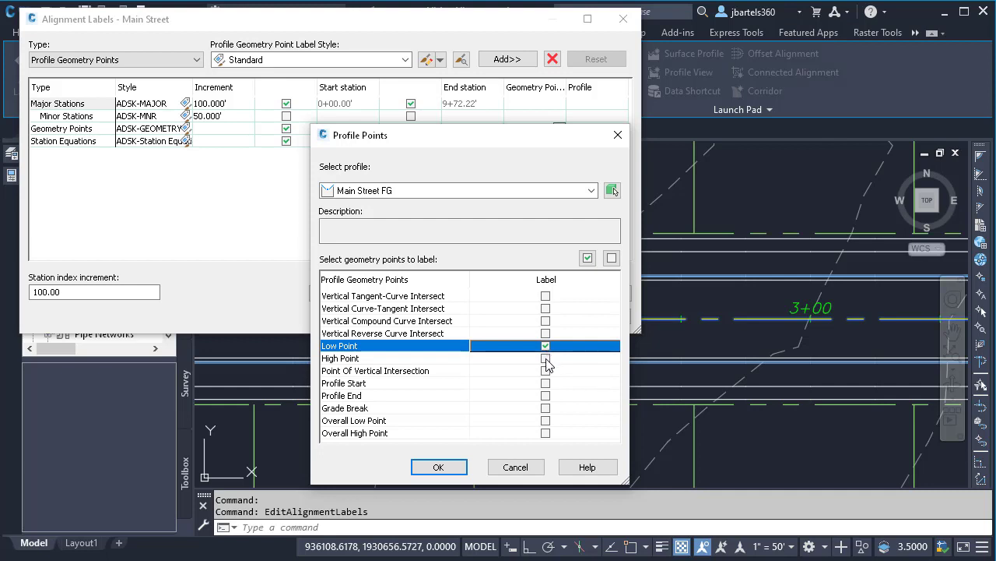
click(546, 359)
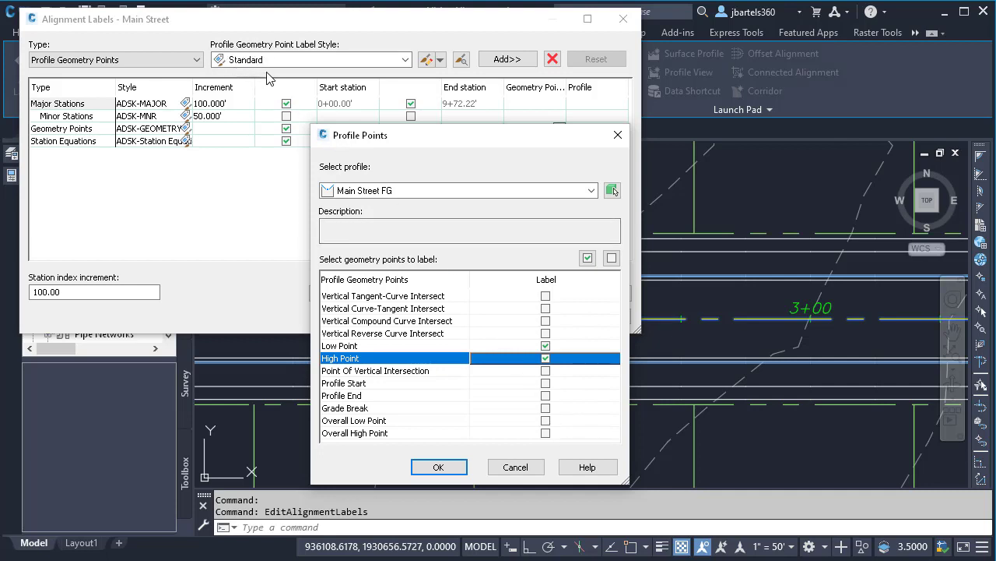
click(444, 468)
click(408, 321)
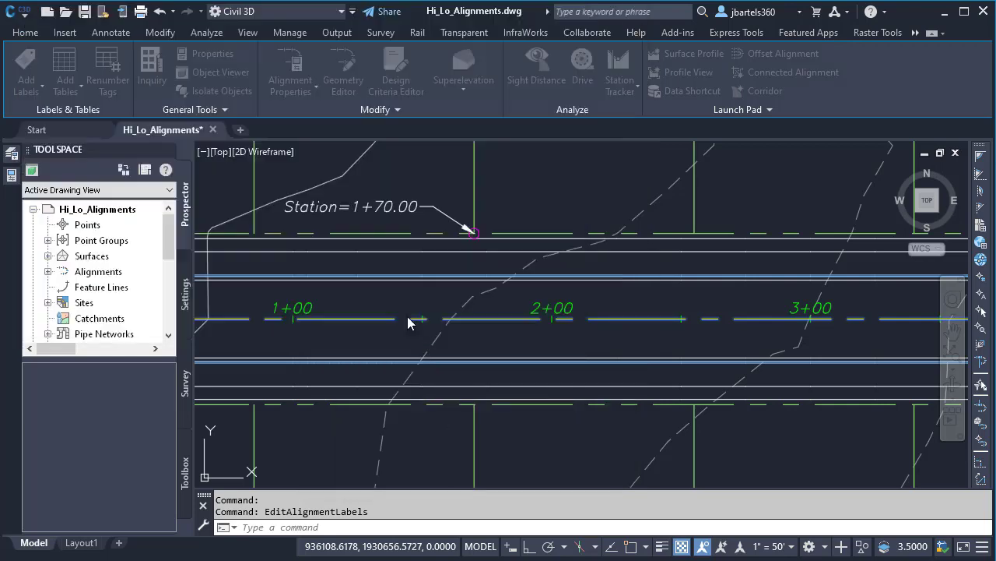
Step: Examine the new low point and high point labels along the Main Street alignment in plan, and clear the alignment selection
middle_drag(490, 283, 449, 322)
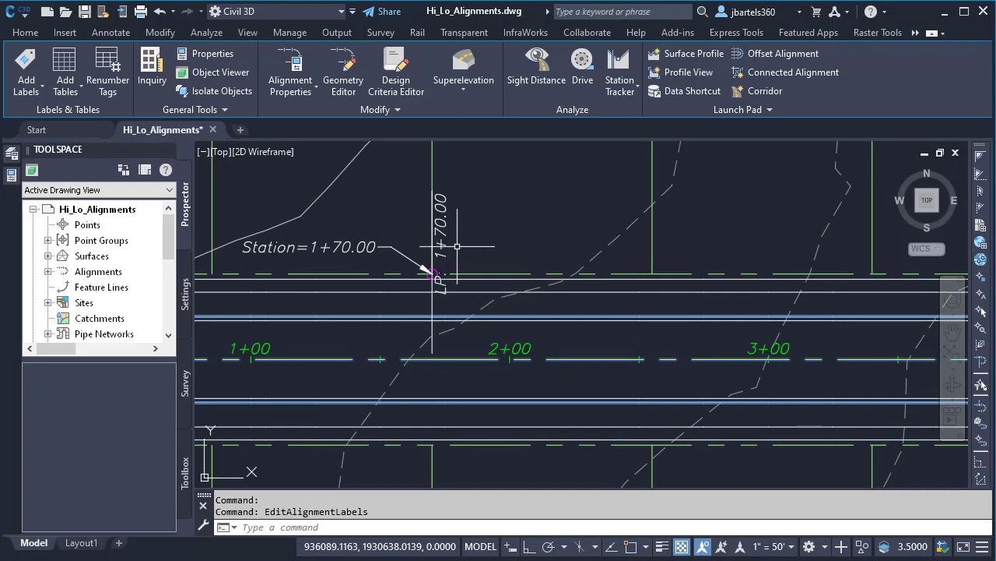
scroll(460, 246, down, 3)
middle_drag(622, 246, 351, 251)
middle_drag(663, 270, 428, 273)
scroll(676, 281, up, 3)
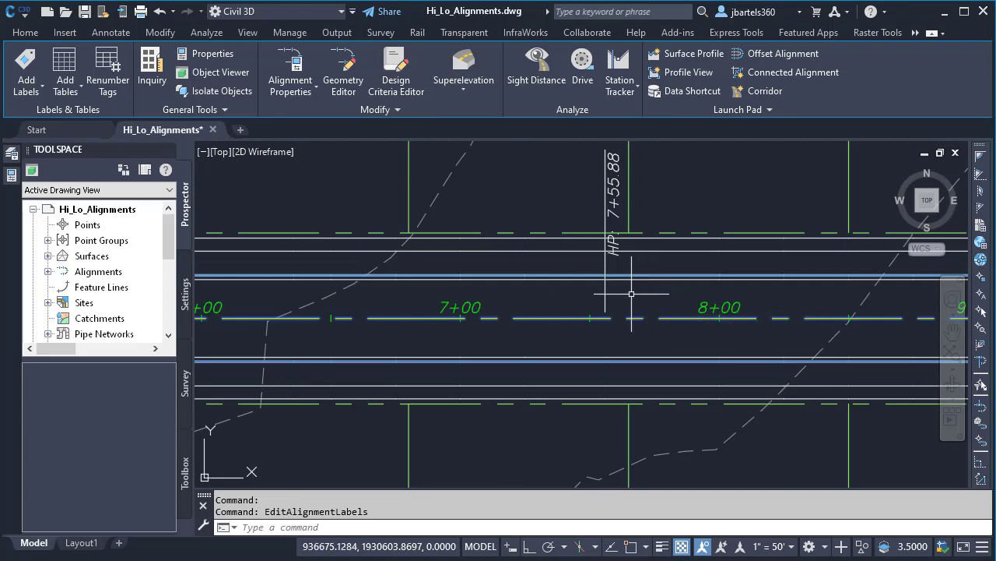
scroll(631, 294, down, 3)
middle_drag(527, 349, 562, 302)
key(Escape)
key(Escape)
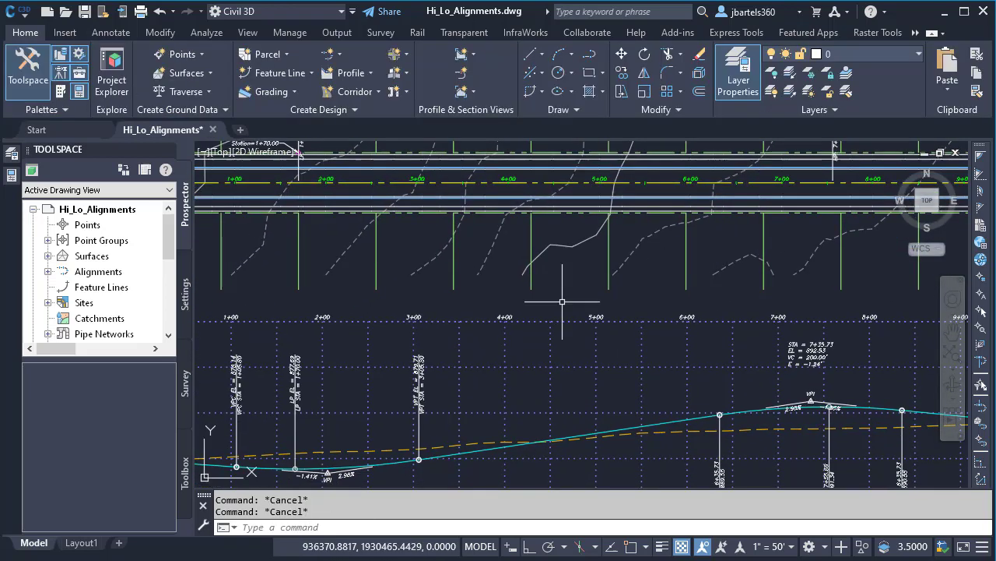
Step: Move the sag curve's VPI on the Main Street FG profile to about station 2+34, slightly lower, and deselect the profile
scroll(563, 301, down, 3)
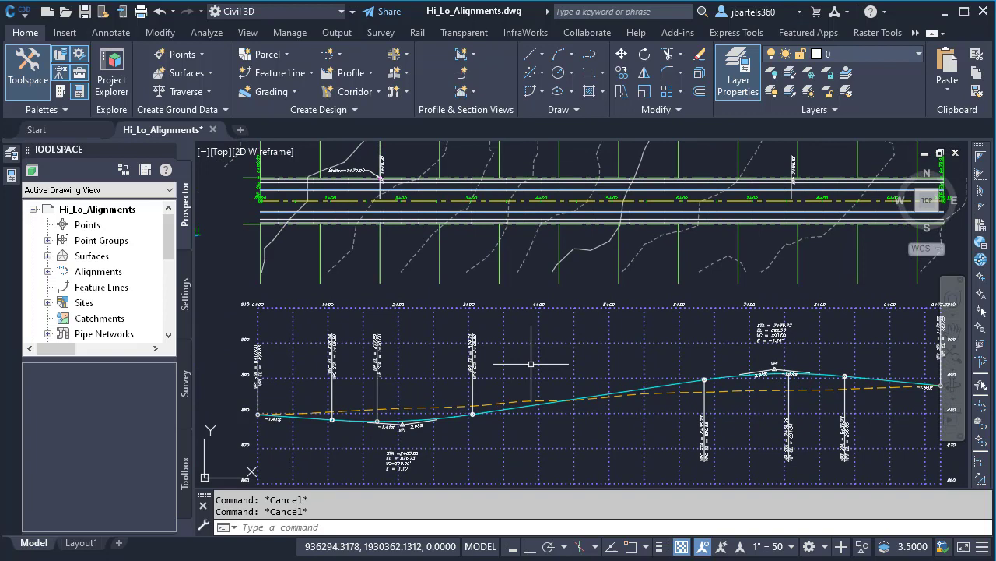
click(514, 407)
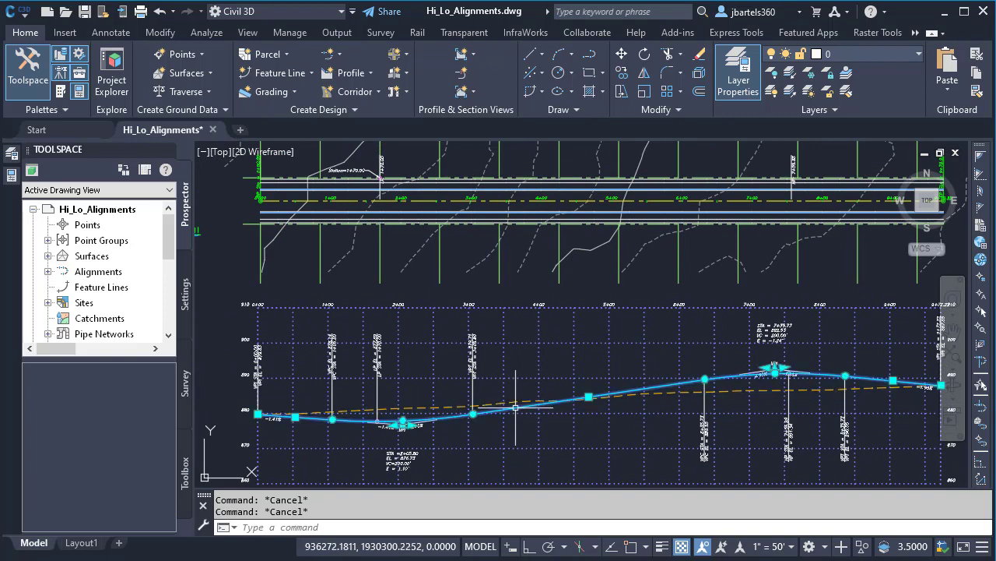
click(403, 421)
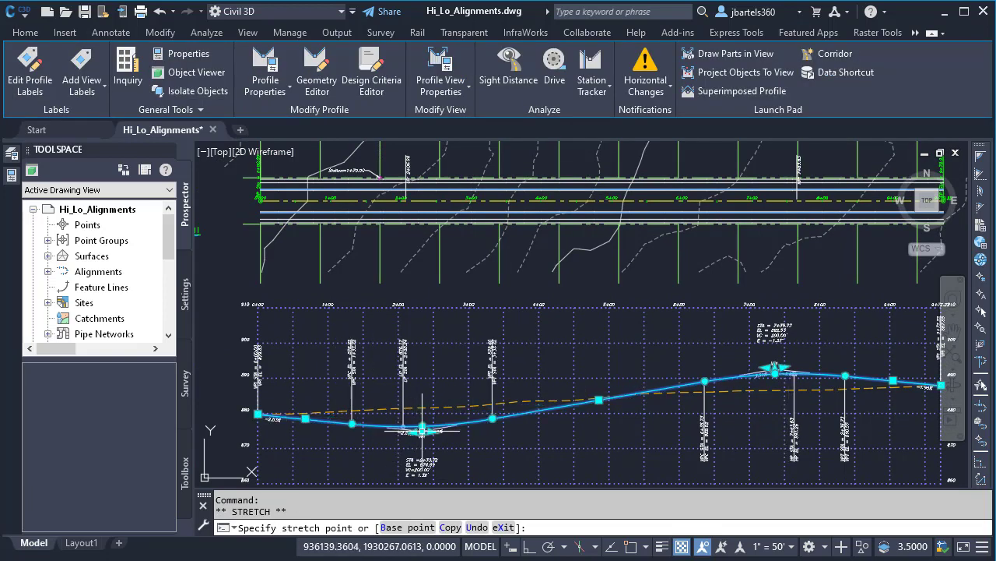
click(422, 430)
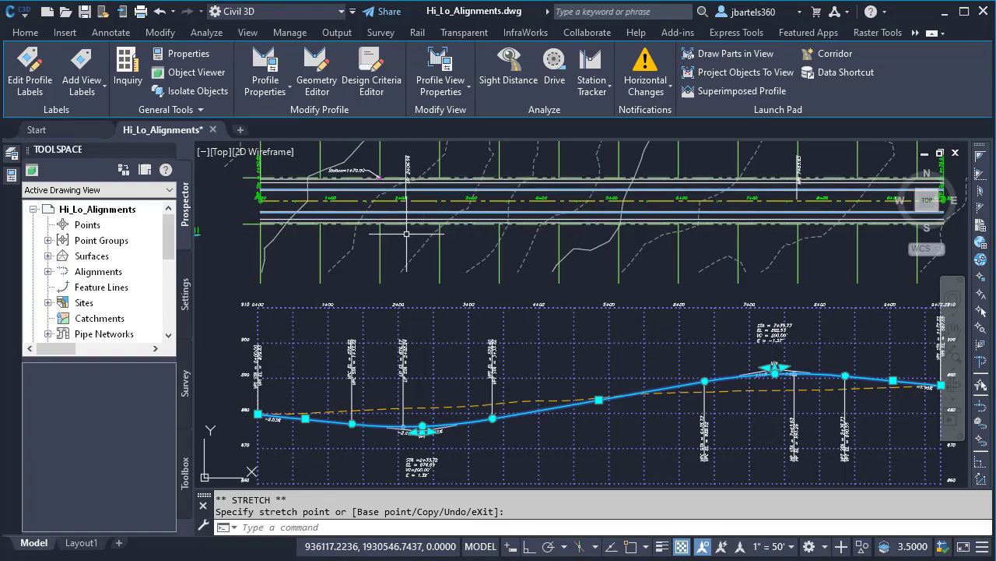
key(Escape)
key(Escape)
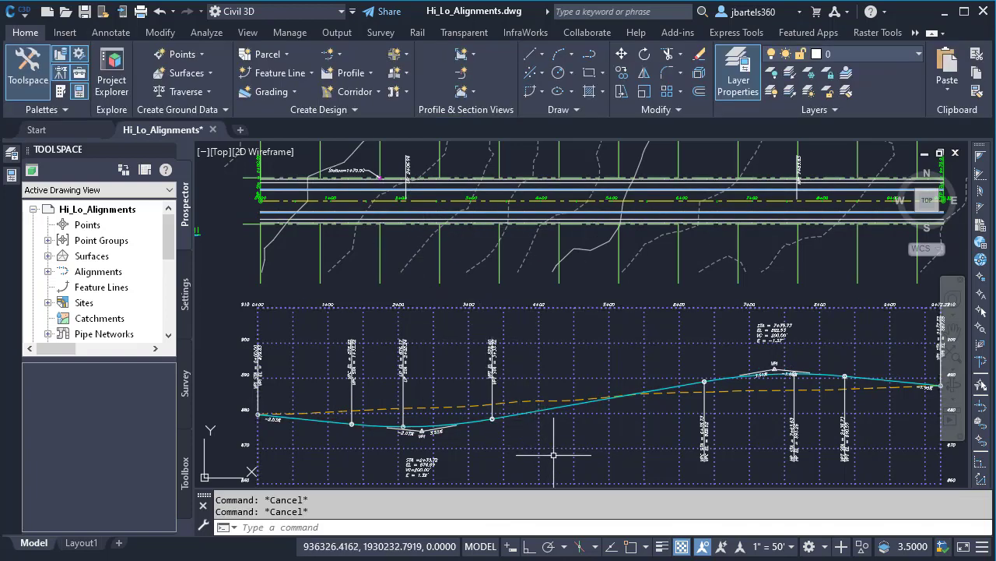